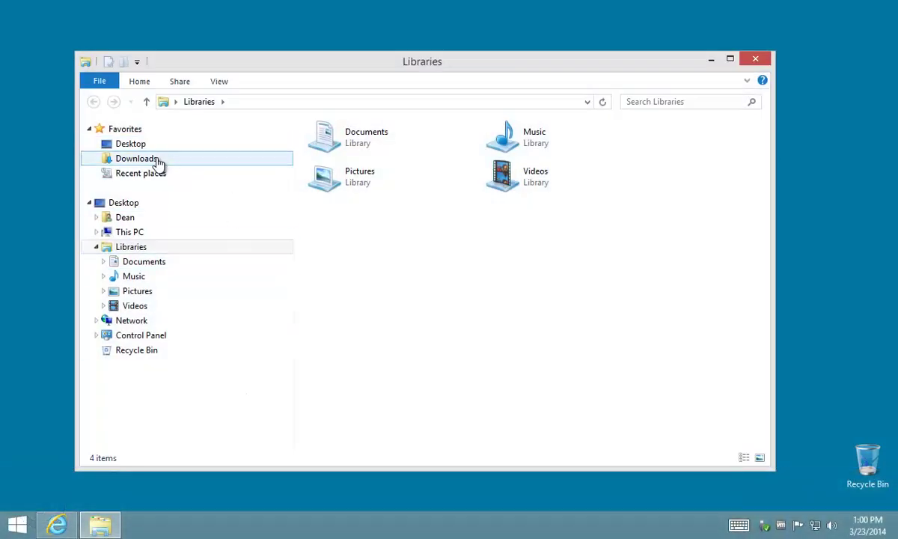
# Open the DaminionServerSetup-3.0.0.994 folder under Documents and bring up the server installer's context menu.
pyautogui.click(133, 262)
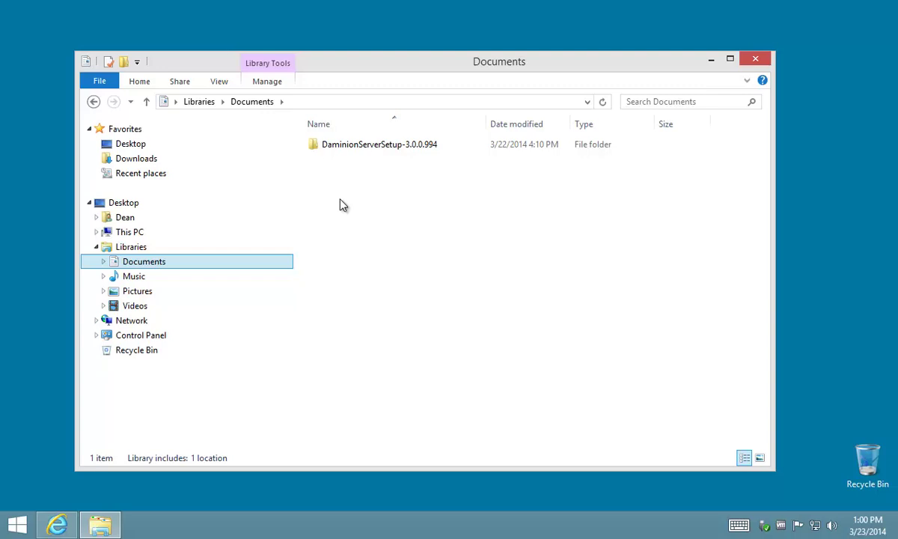
pyautogui.doubleClick(344, 144)
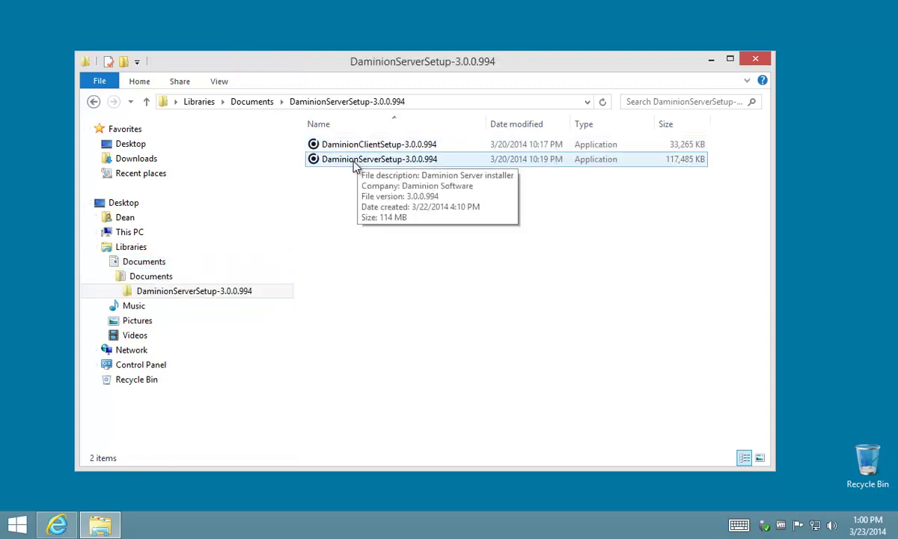
pyautogui.click(352, 159)
pyautogui.rightClick(351, 159)
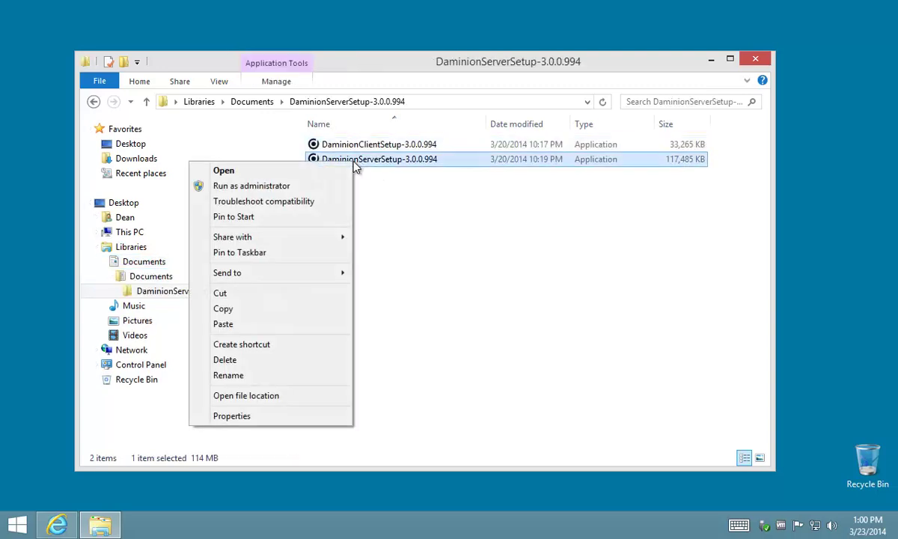
# Run the server installer as administrator in English, accept all default Standard settings, and start installing.
pyautogui.click(275, 187)
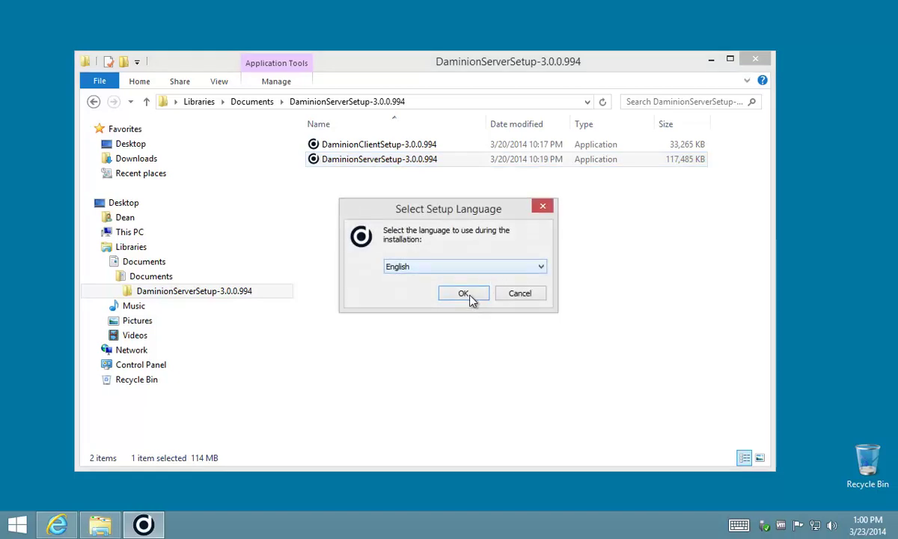
pyautogui.click(463, 294)
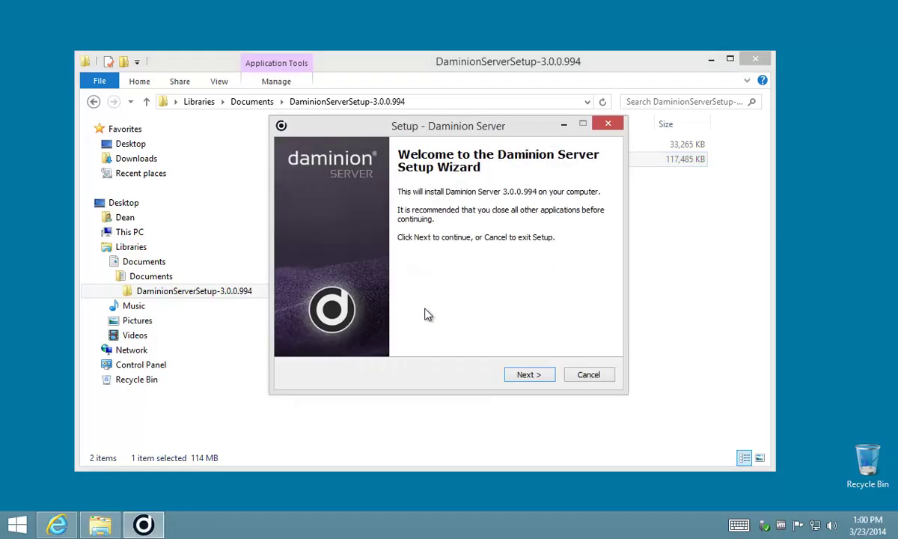
pyautogui.click(522, 374)
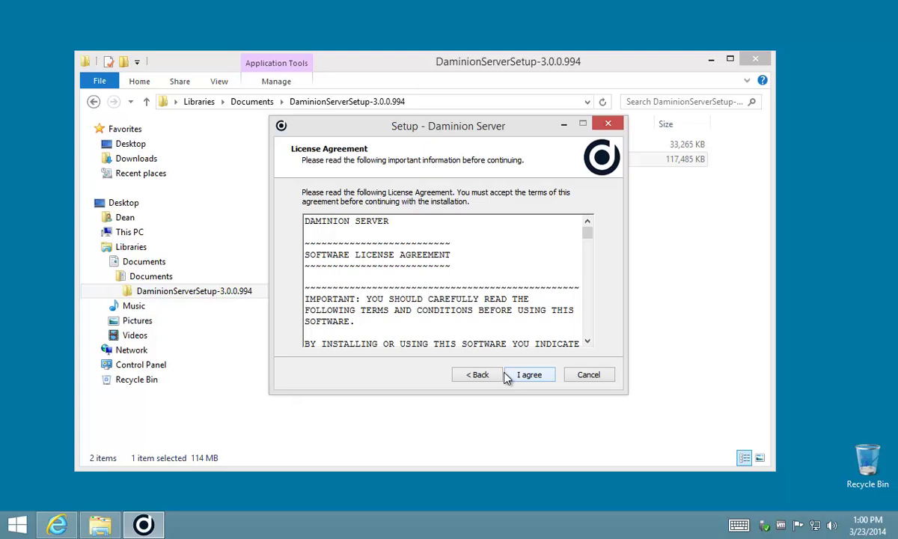
pyautogui.click(516, 375)
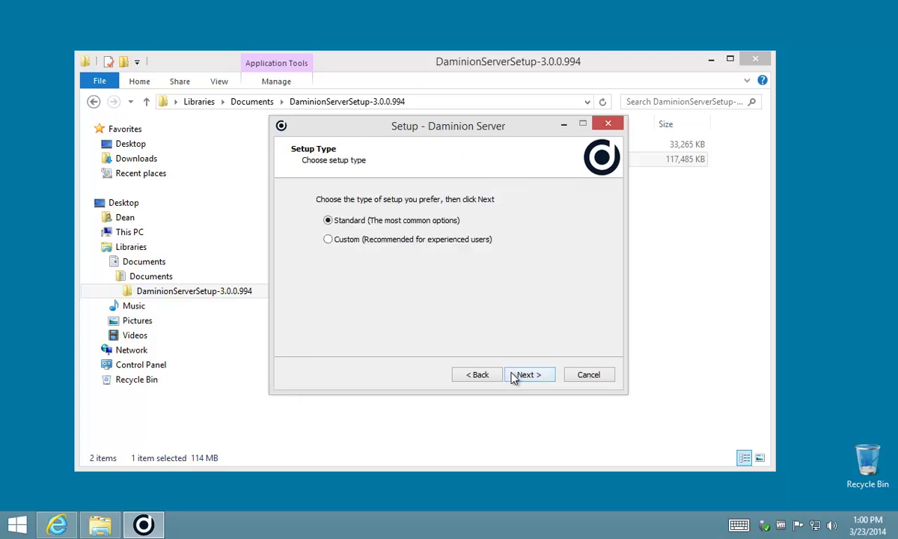
pyautogui.click(528, 374)
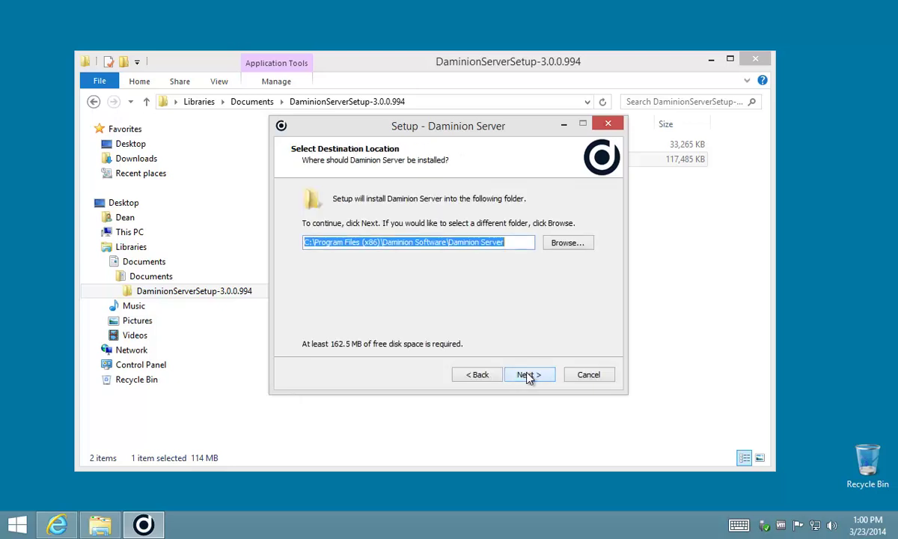
pyautogui.click(528, 375)
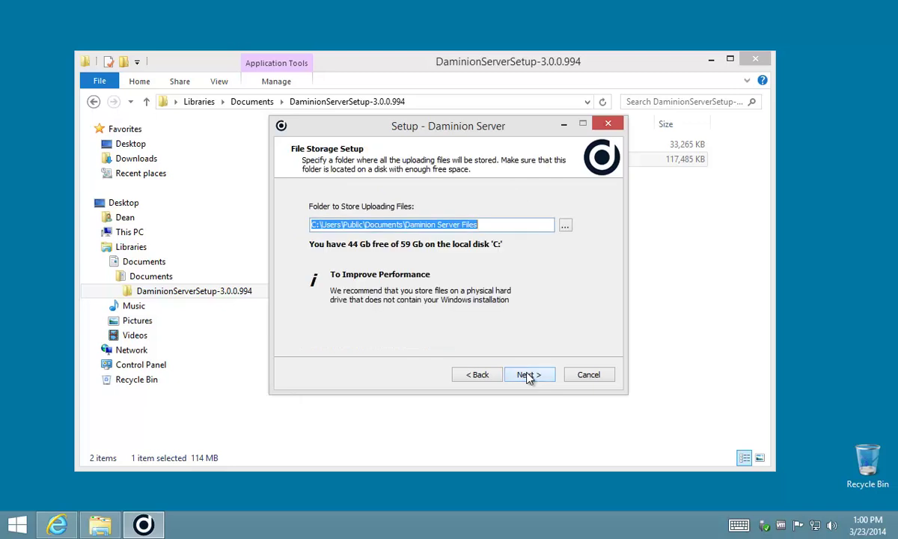
pyautogui.click(528, 375)
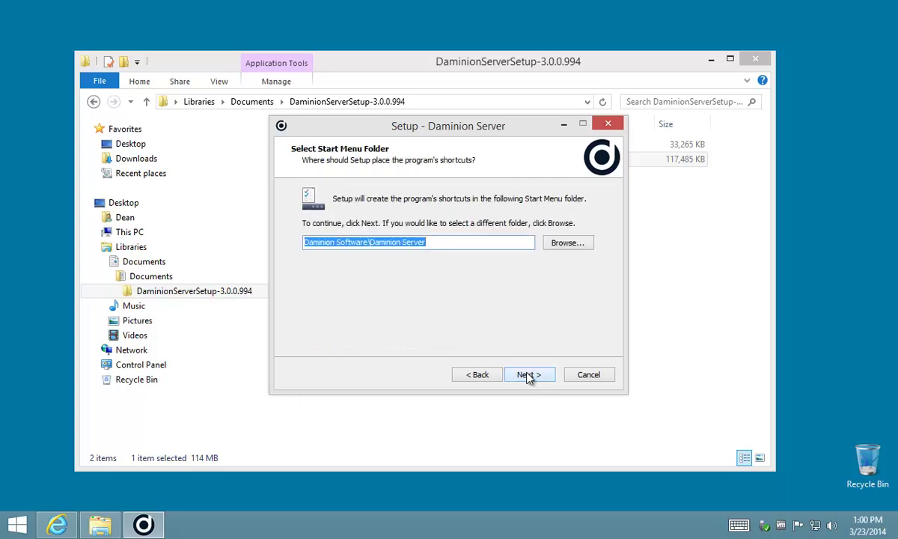
pyautogui.click(528, 375)
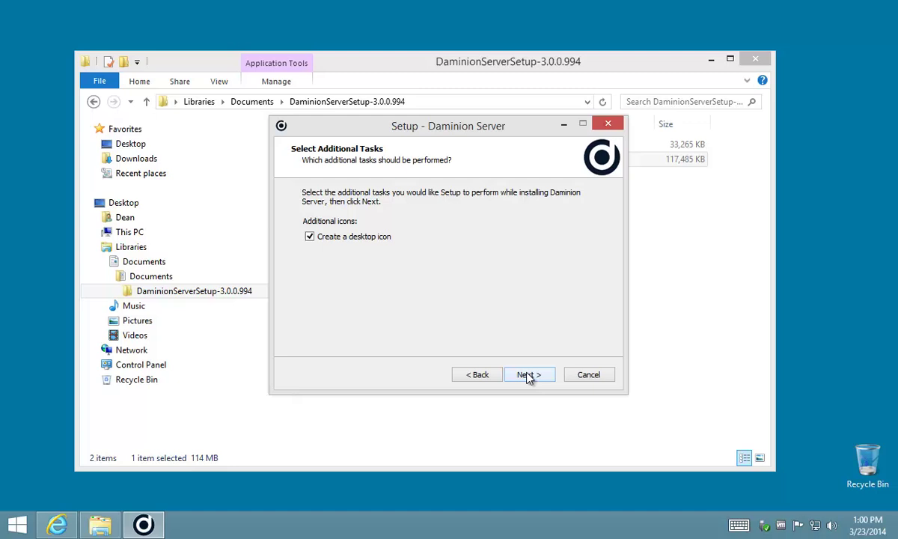
pyautogui.click(528, 375)
pyautogui.click(528, 374)
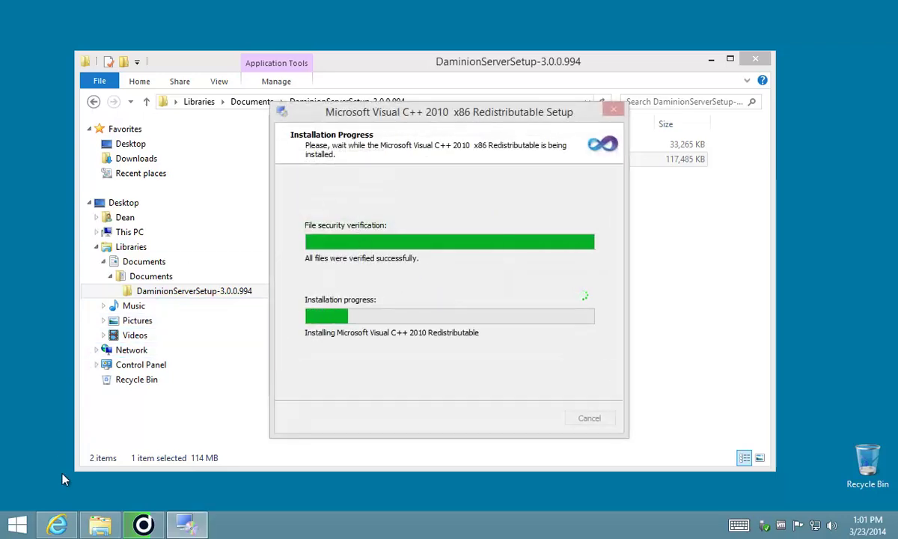
# From the Daminion Server tour page, open the 'Selecting the right file storage scheme' tutorial.
pyautogui.click(58, 526)
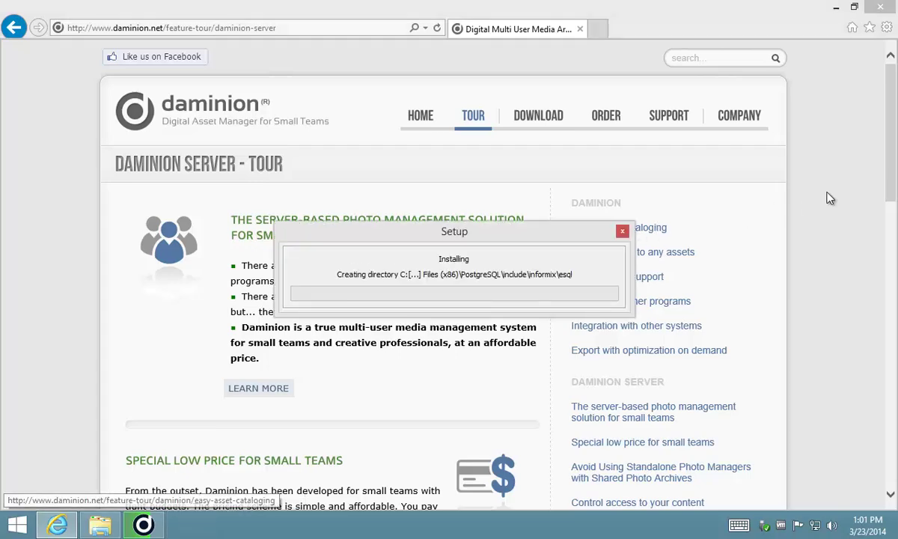
pyautogui.moveTo(890, 86); pyautogui.dragTo(890, 136)
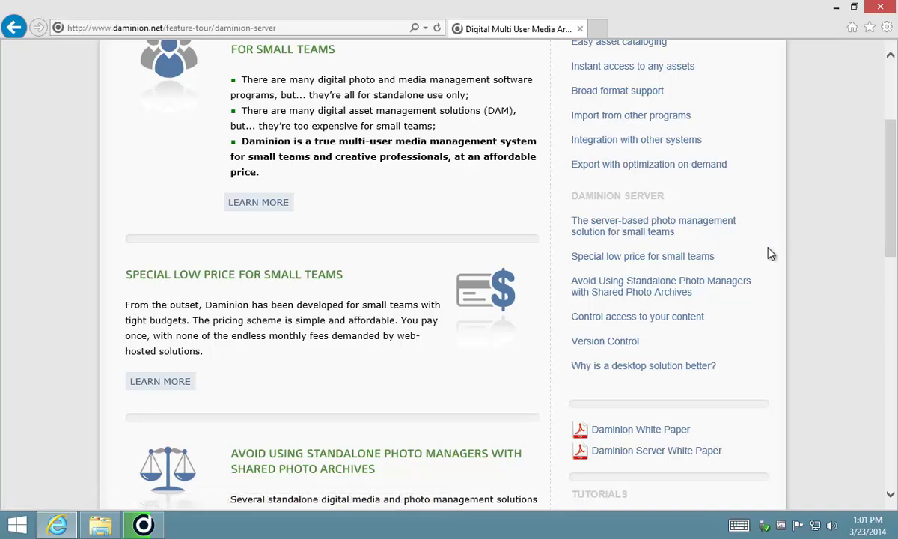
pyautogui.moveTo(892, 191); pyautogui.dragTo(893, 239)
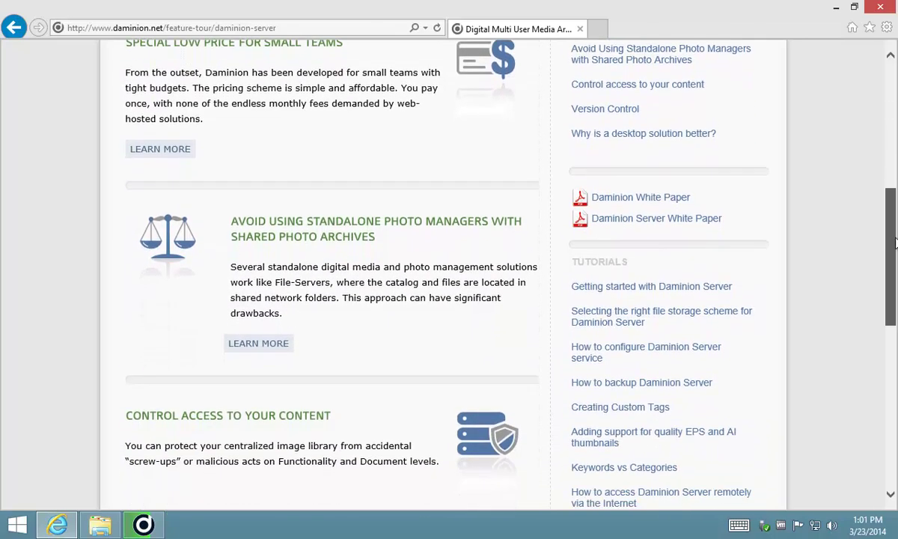
pyautogui.click(612, 319)
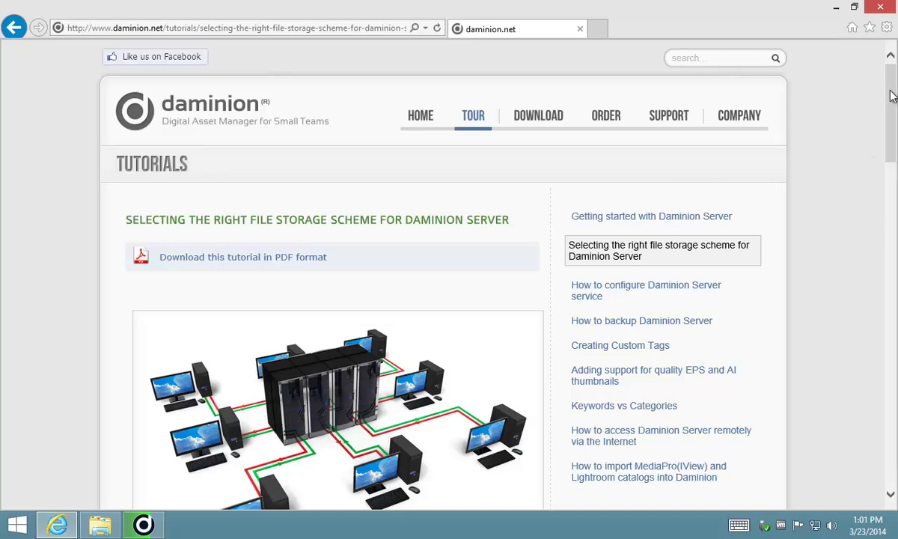
# Read through the tutorial's storage Schemes A to D, then bring the server installer back.
pyautogui.moveTo(891, 96); pyautogui.dragTo(891, 289)
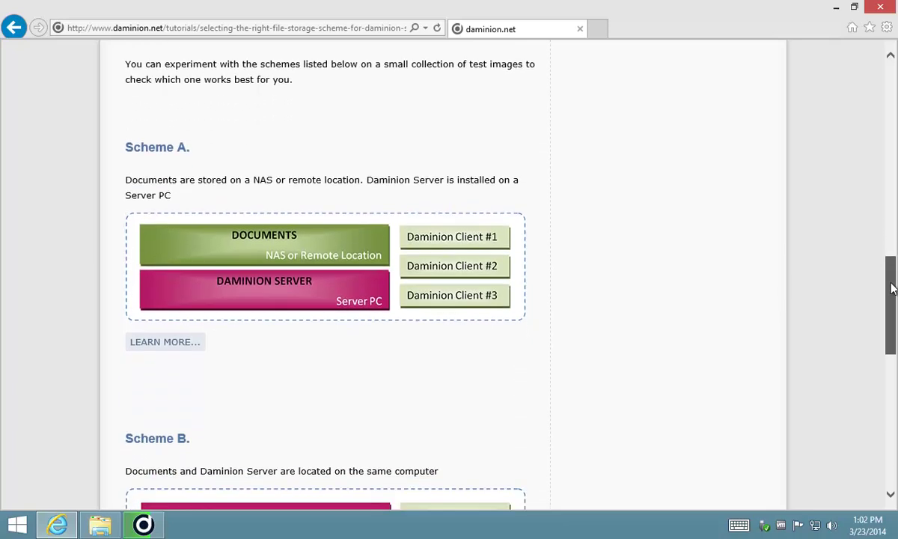
pyautogui.moveTo(892, 289); pyautogui.dragTo(892, 303)
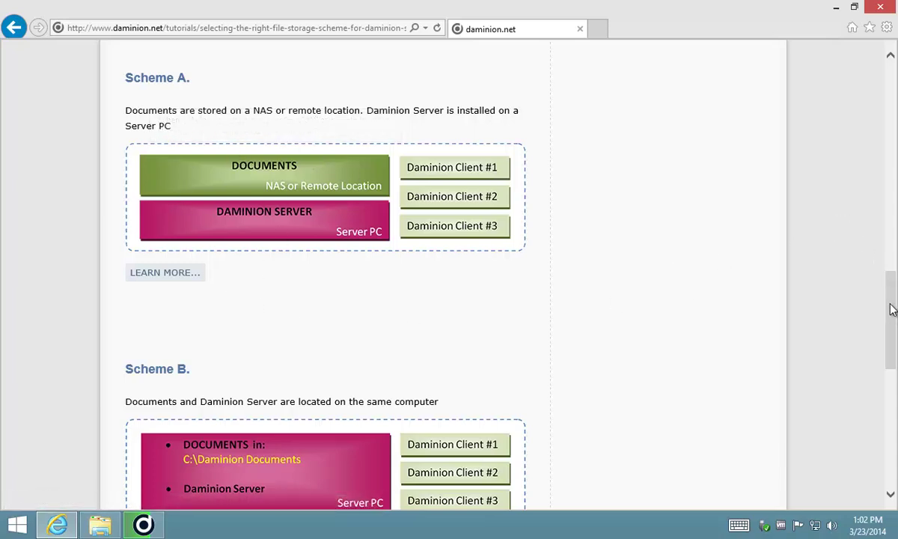
pyautogui.moveTo(890, 307); pyautogui.dragTo(891, 355)
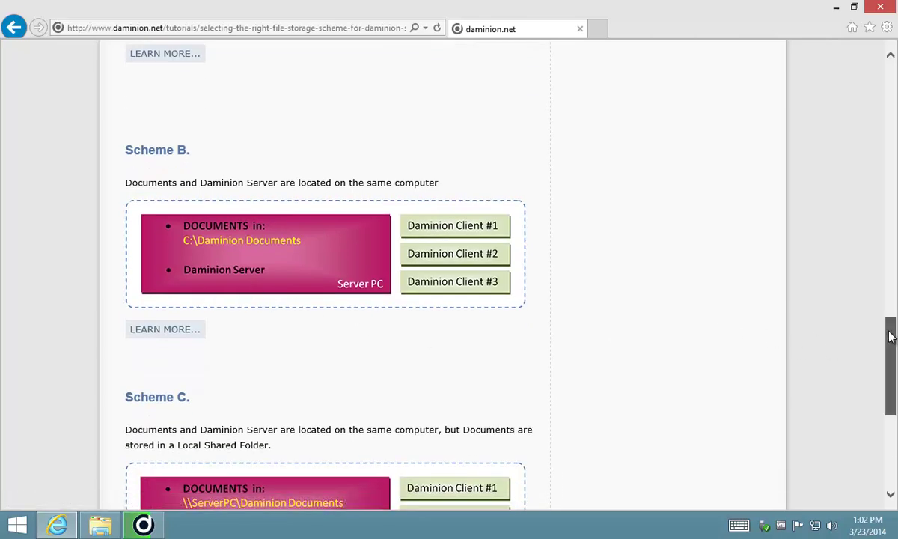
pyautogui.moveTo(890, 333); pyautogui.dragTo(871, 385)
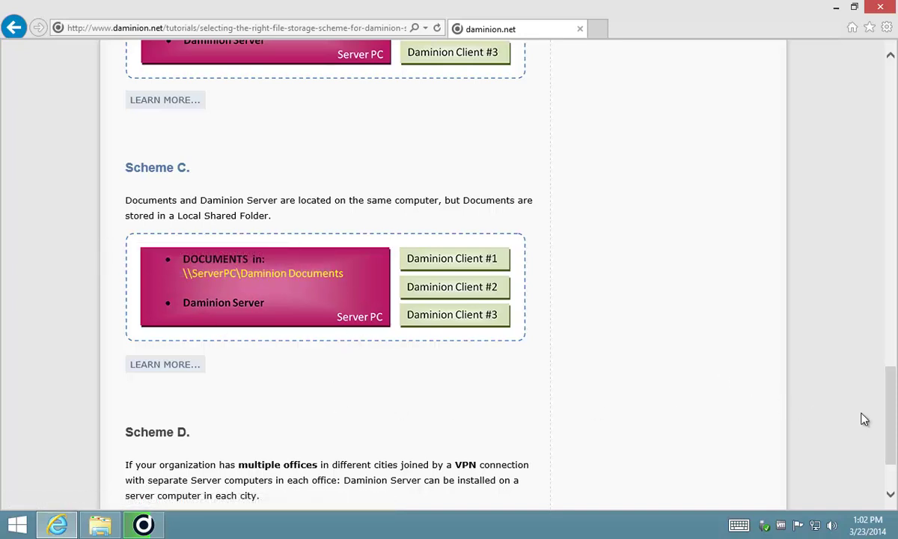
pyautogui.moveTo(890, 402); pyautogui.dragTo(895, 185)
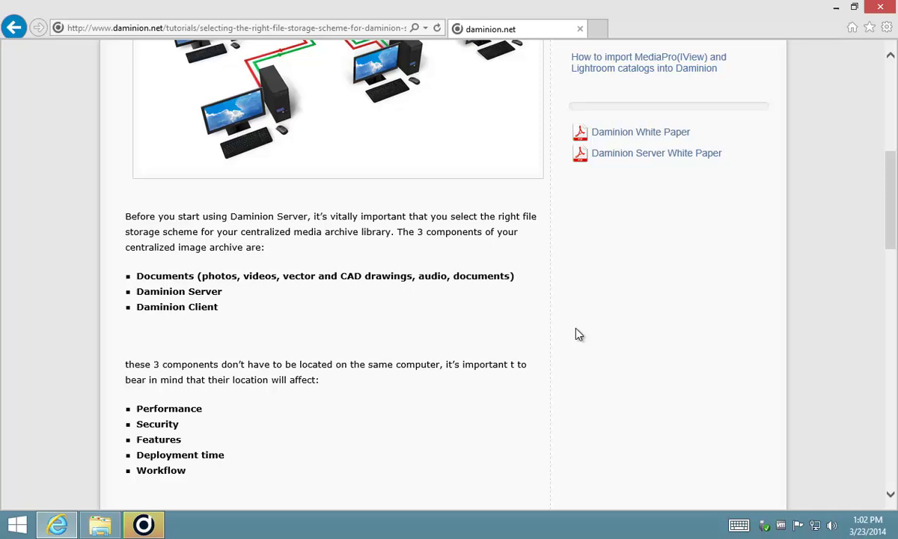
pyautogui.click(144, 526)
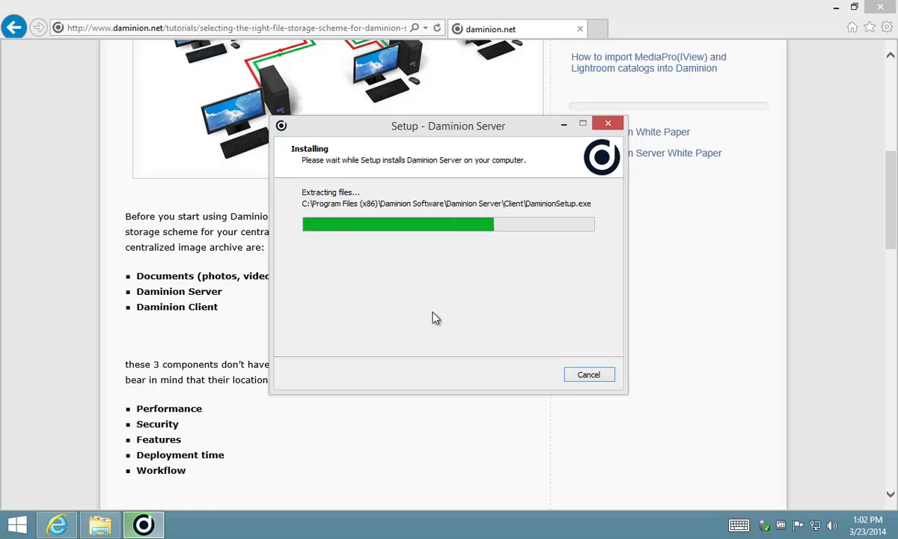
# Minimize the browser and Explorer windows while the server installer finishes on its completion page.
pyautogui.click(835, 9)
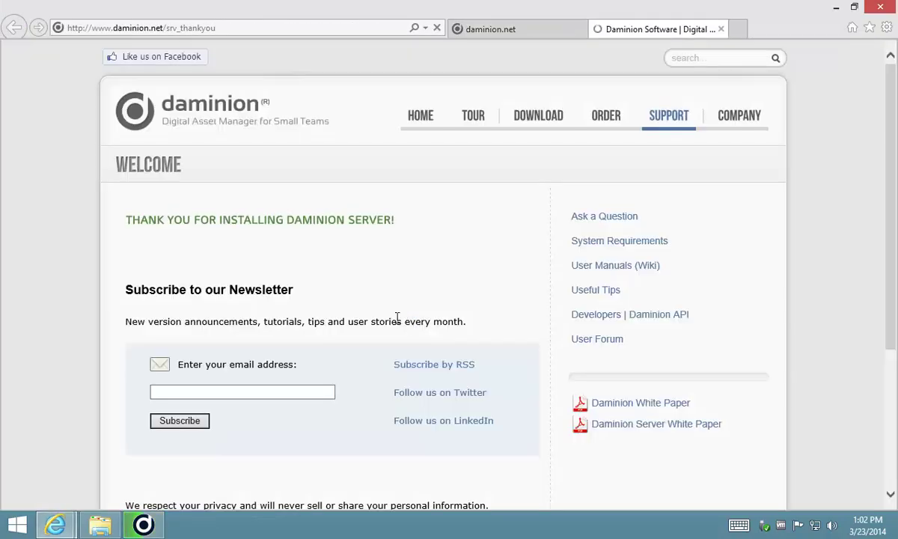
pyautogui.click(836, 7)
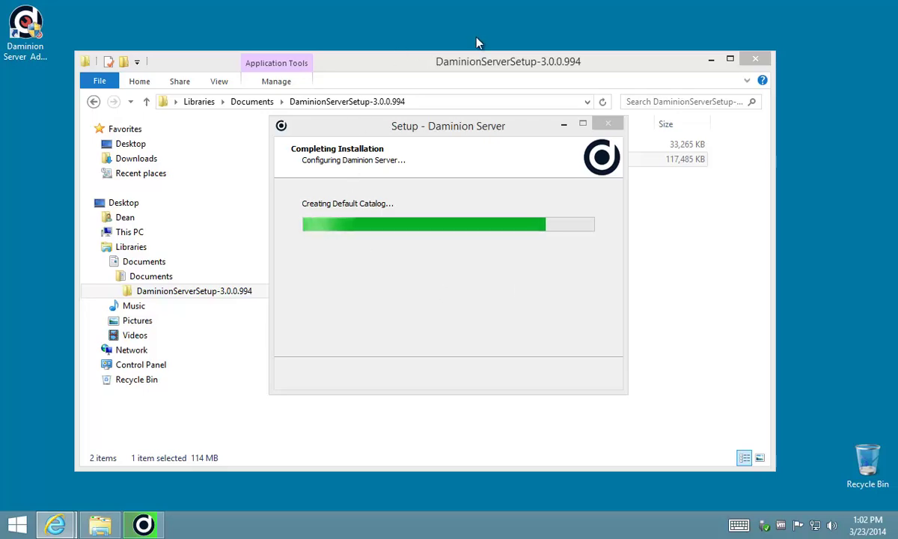
pyautogui.moveTo(475, 69); pyautogui.dragTo(513, 68)
pyautogui.click(755, 62)
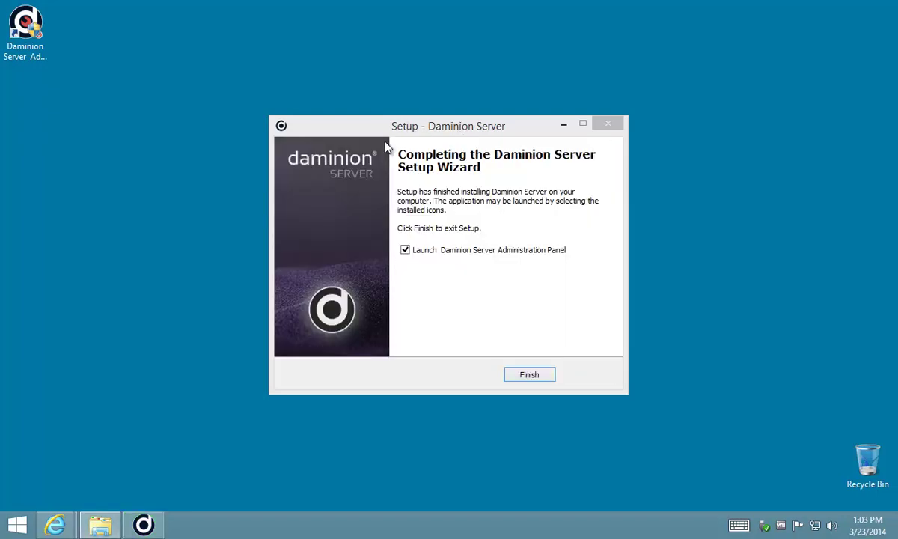
# Finish server setup to check the Administration panel, then run DaminionClientSetup as administrator.
pyautogui.click(527, 374)
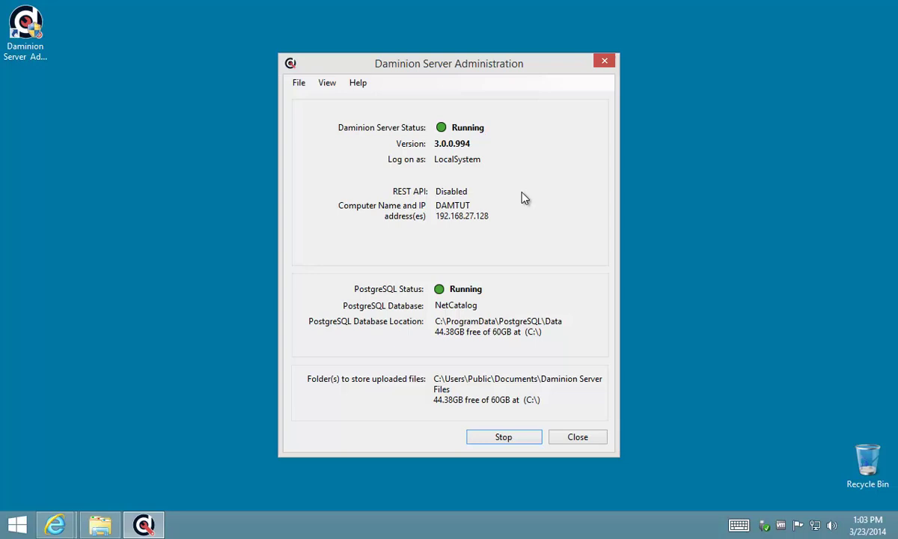
pyautogui.click(103, 527)
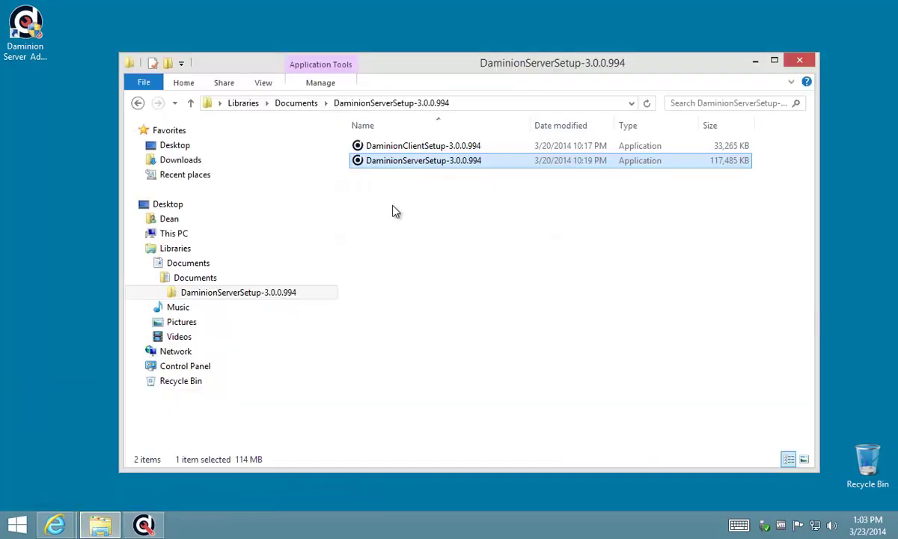
pyautogui.rightClick(378, 146)
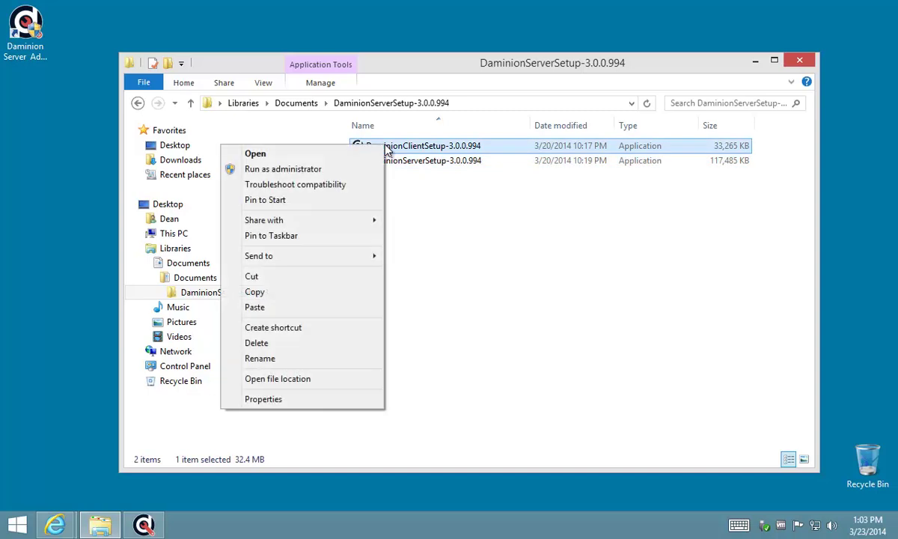
pyautogui.click(318, 171)
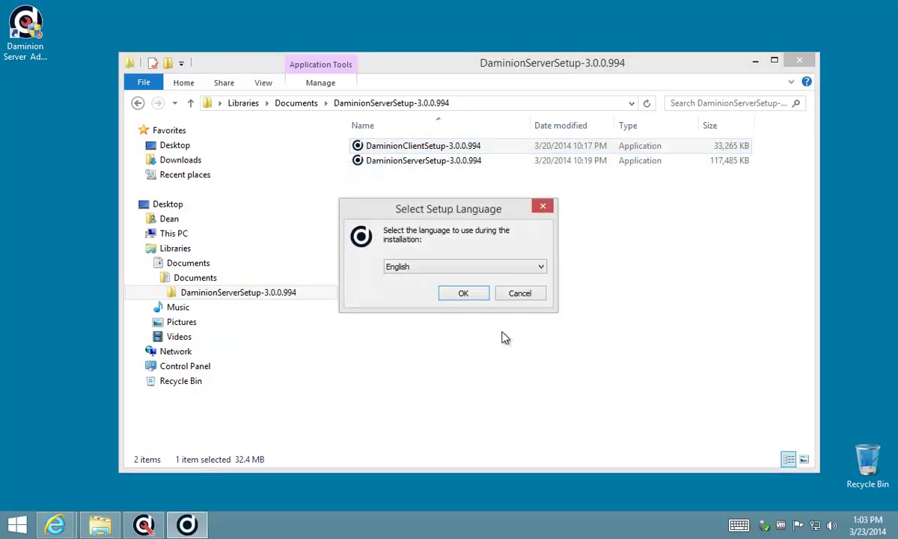
# Install the Daminion client in English with default folders and a desktop icon.
pyautogui.click(464, 293)
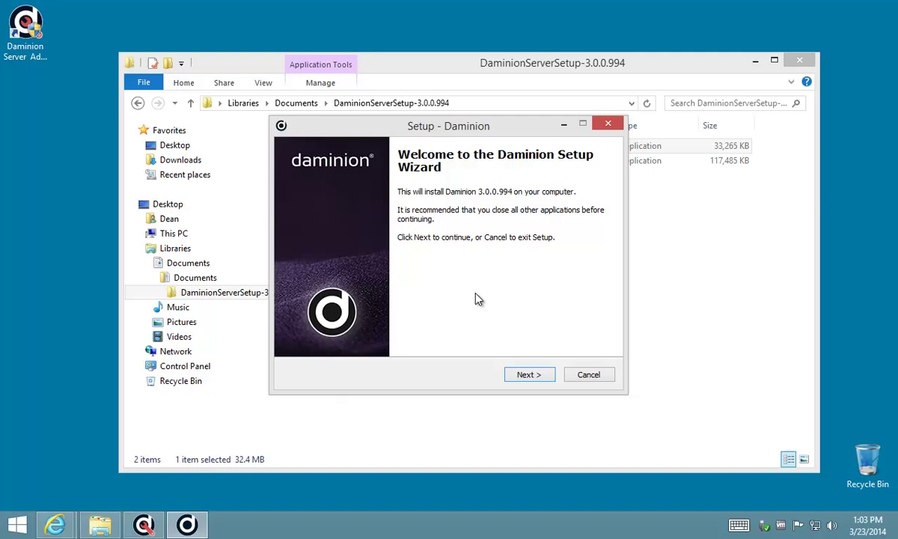
pyautogui.click(528, 375)
pyautogui.click(528, 375)
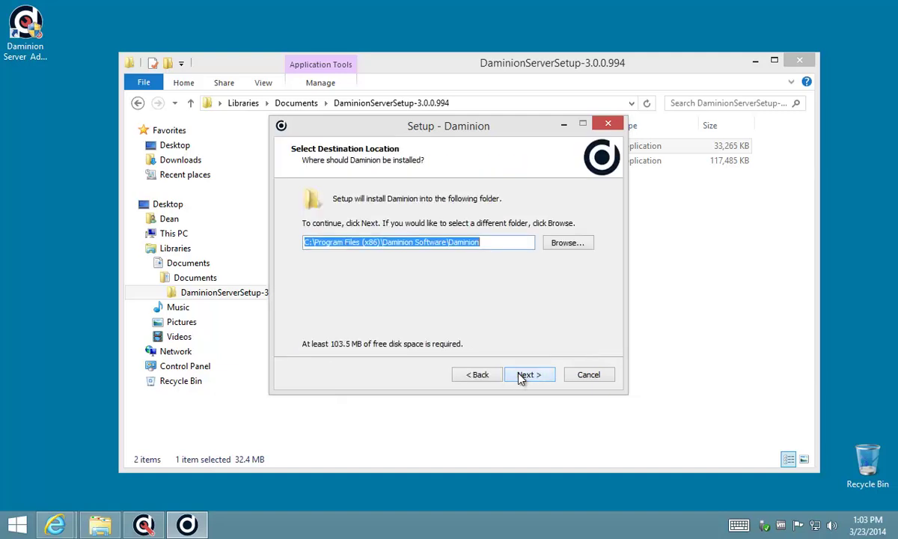
pyautogui.click(527, 375)
pyautogui.click(522, 375)
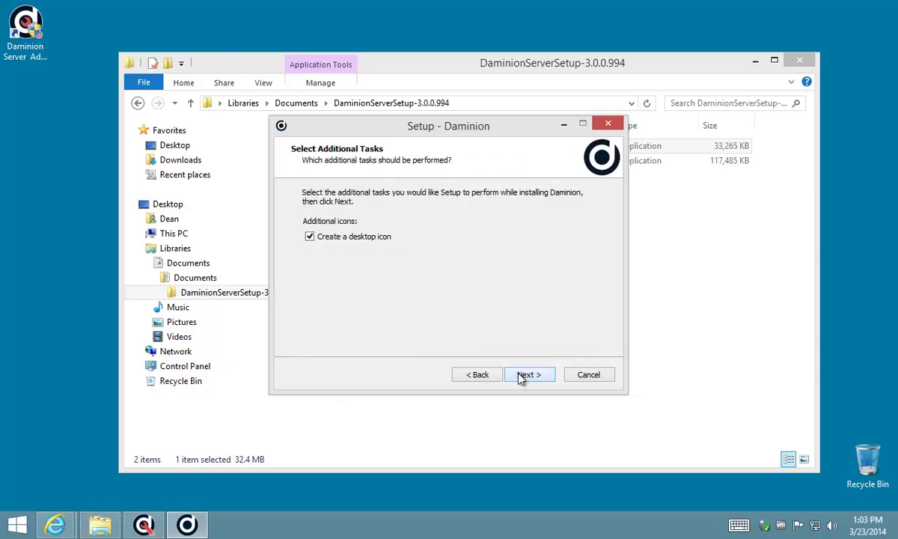
pyautogui.click(521, 375)
pyautogui.click(521, 375)
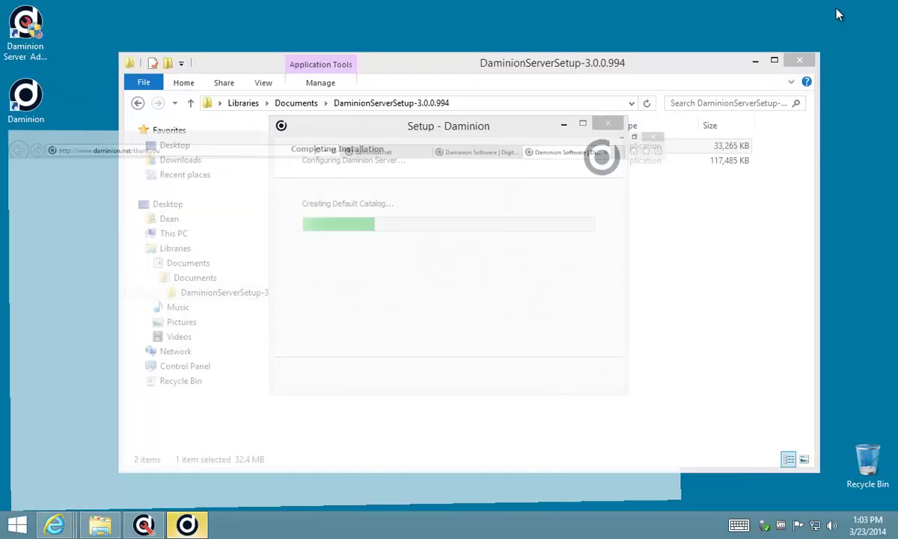
# Hide the browser, close the setup folder window, and finish setup so Daminion launches.
pyautogui.click(836, 7)
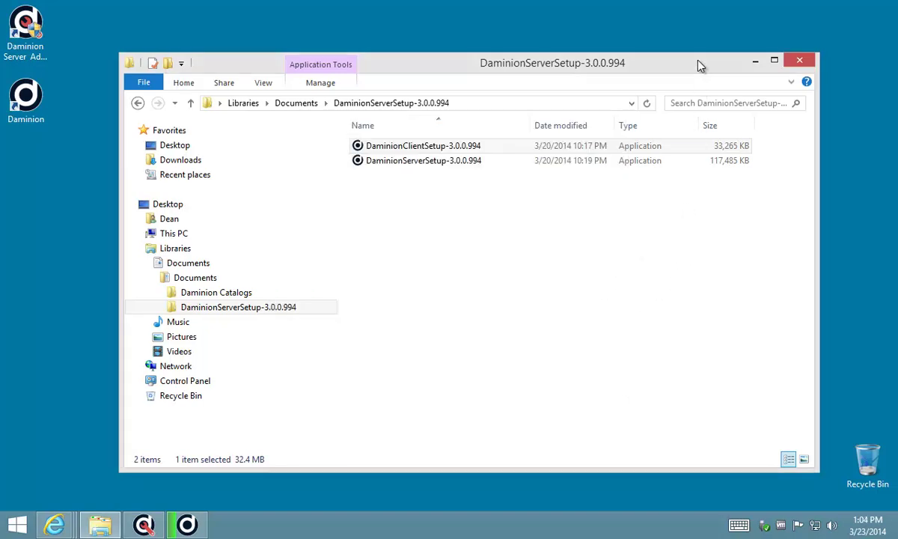
pyautogui.click(803, 64)
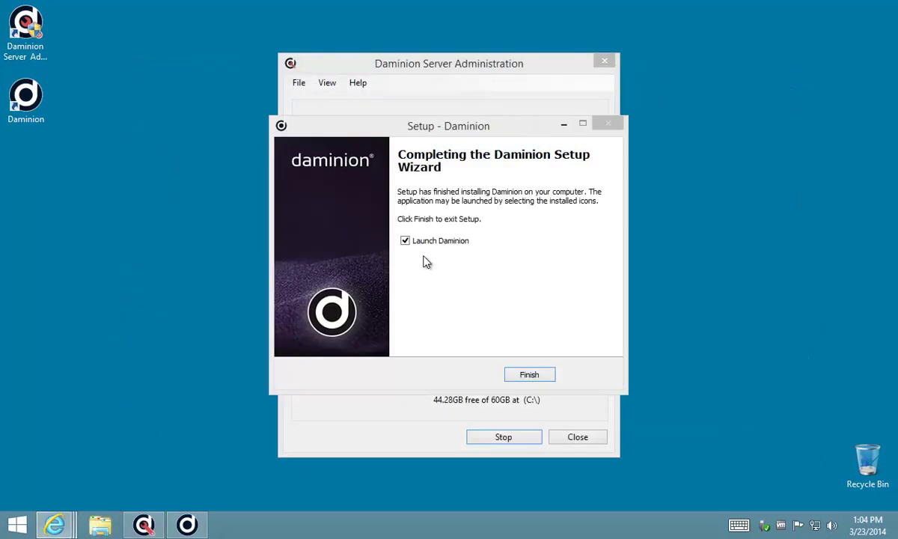
pyautogui.click(529, 376)
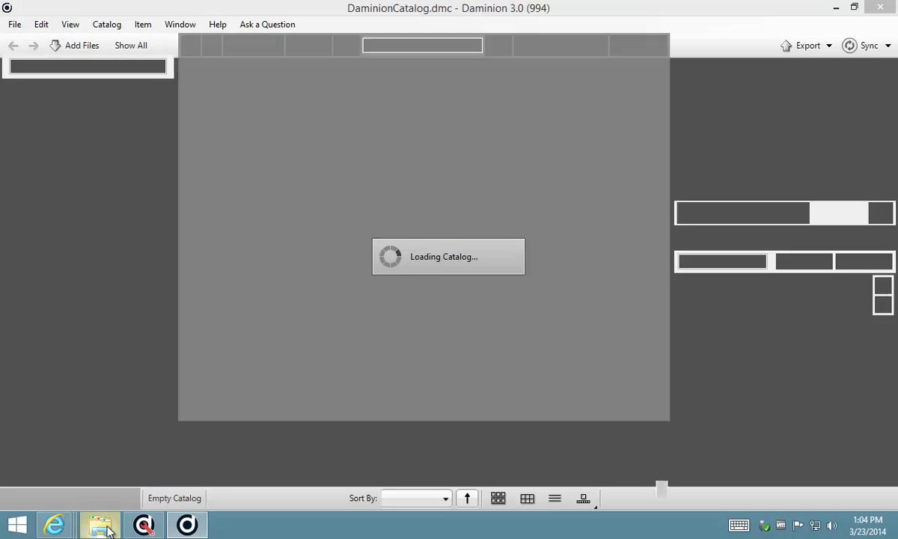
# View the DaminionCatalog file in Documents > Daminion Catalogs, then close the Explorer window.
pyautogui.click(109, 530)
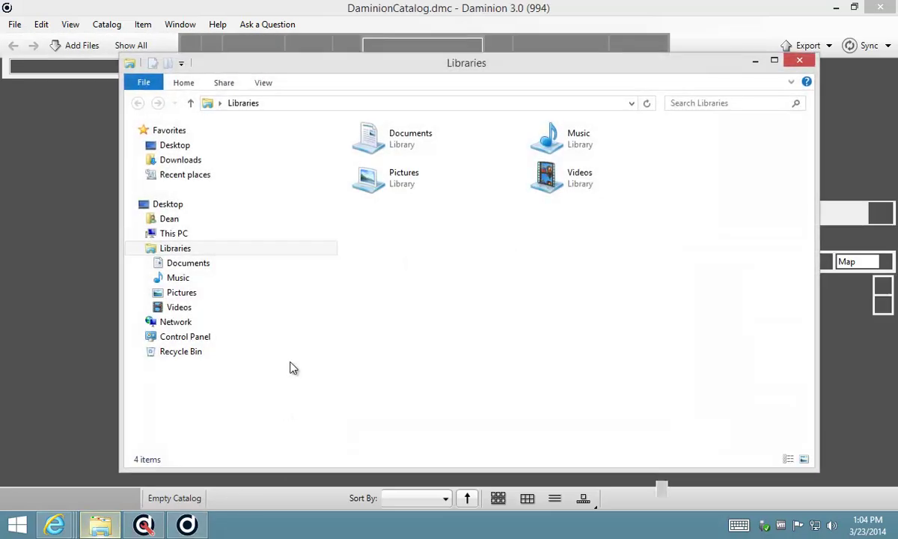
pyautogui.click(169, 262)
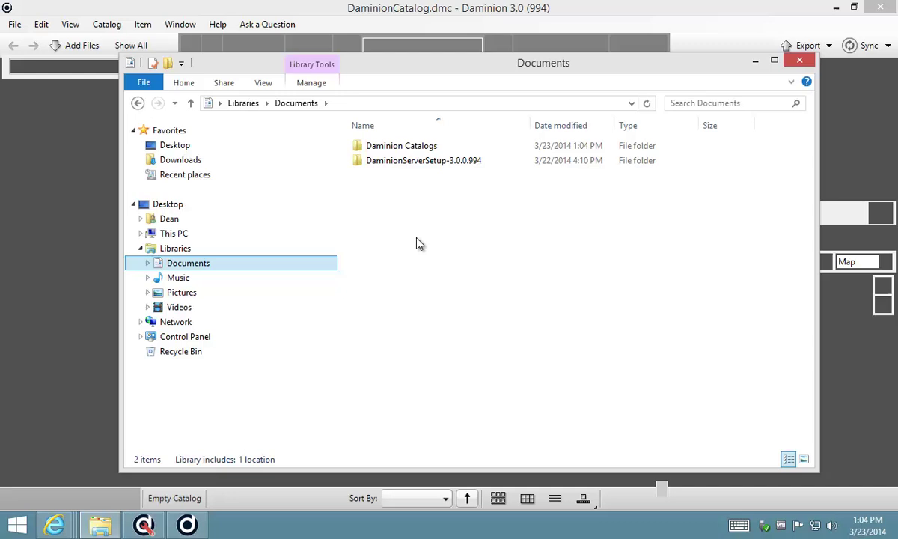
pyautogui.doubleClick(392, 147)
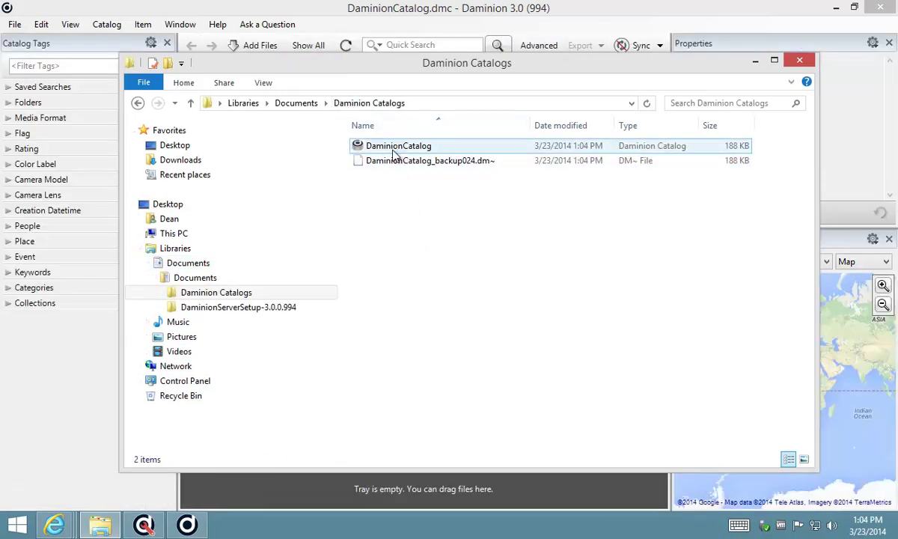
pyautogui.click(425, 160)
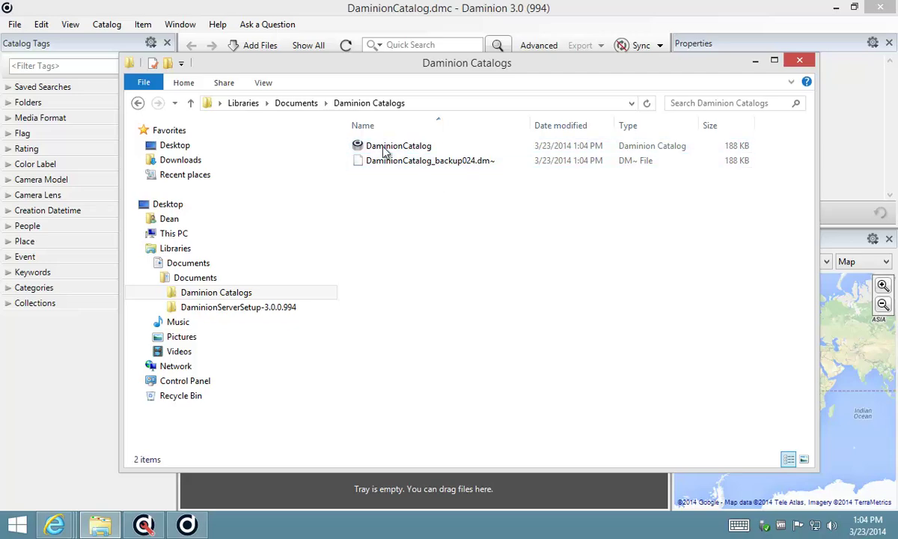
pyautogui.moveTo(462, 69)
pyautogui.mouseDown()
pyautogui.moveTo(444, 345)
pyautogui.moveTo(404, 258)
pyautogui.moveTo(451, 66)
pyautogui.mouseUp()
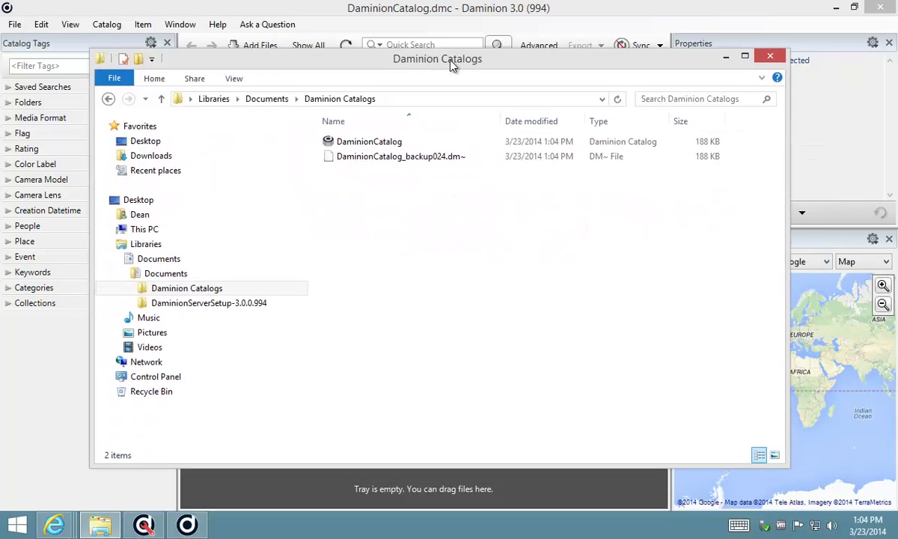
pyautogui.click(771, 58)
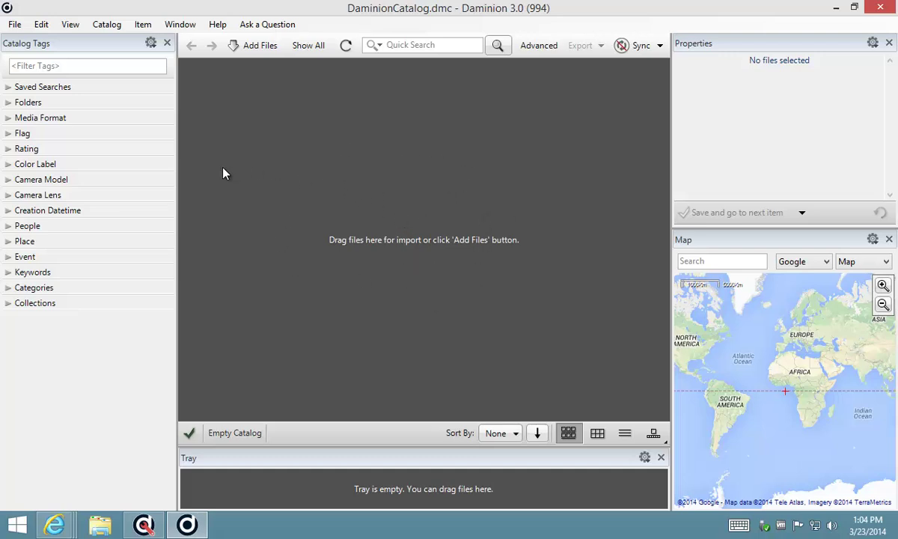
# Close the current local catalog and open the Open Shared Catalog dialog.
pyautogui.click(15, 25)
pyautogui.click(95, 100)
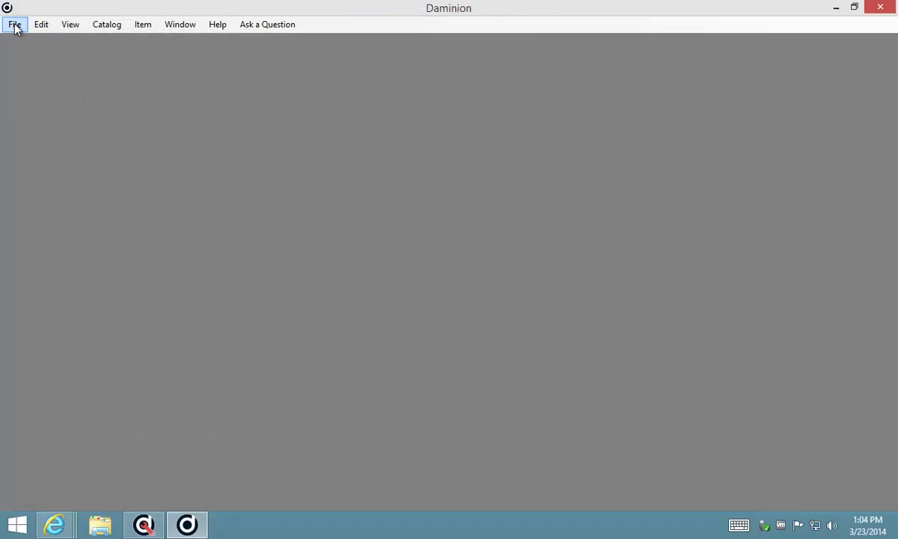
pyautogui.click(14, 24)
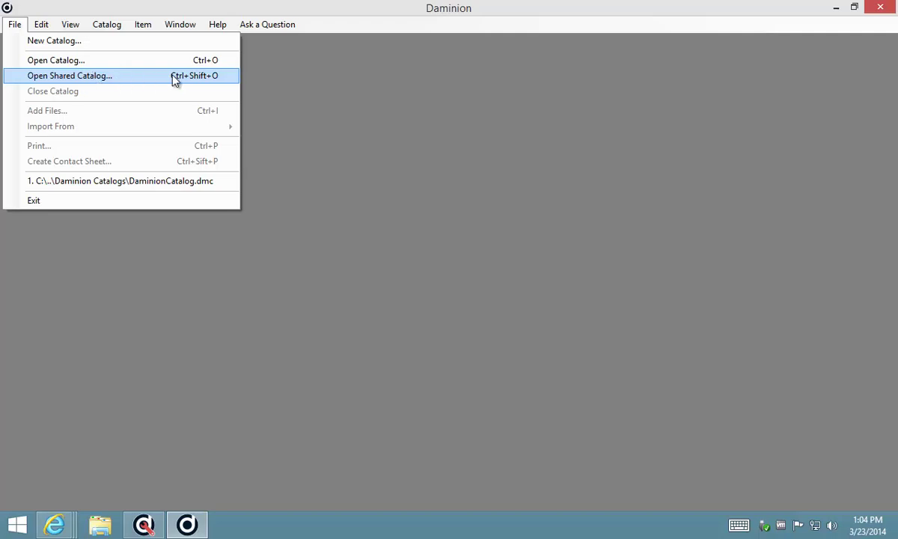
pyautogui.click(110, 79)
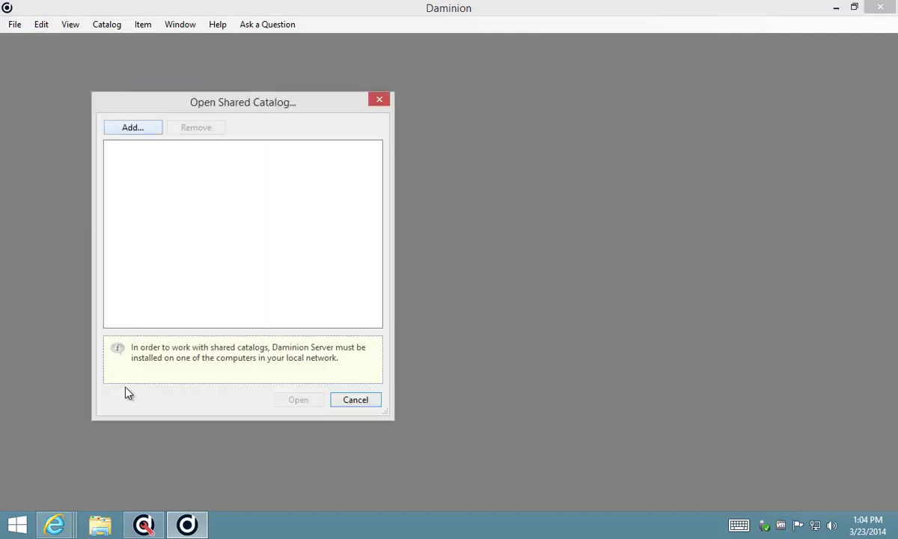
# Copy the server IP address 192.168.27.128 from the Server Administration window.
pyautogui.click(144, 526)
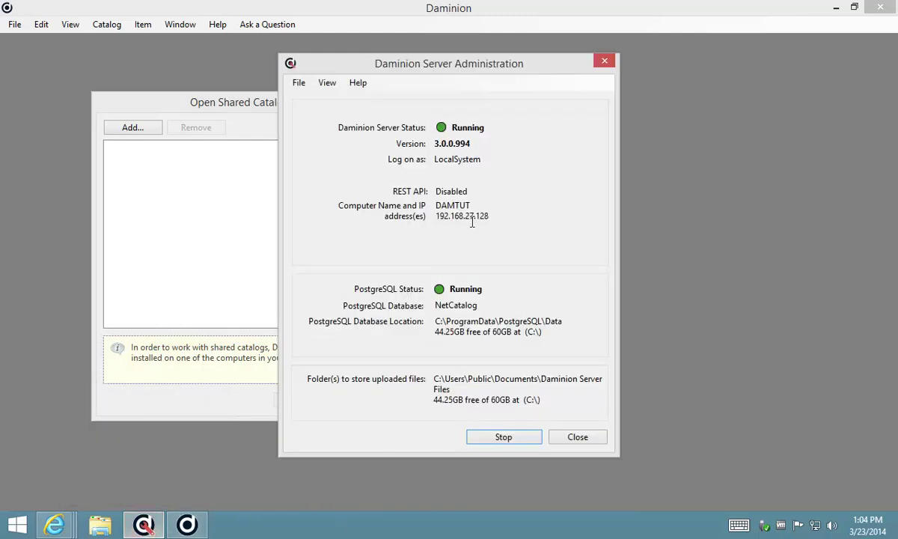
pyautogui.moveTo(437, 66); pyautogui.dragTo(623, 78)
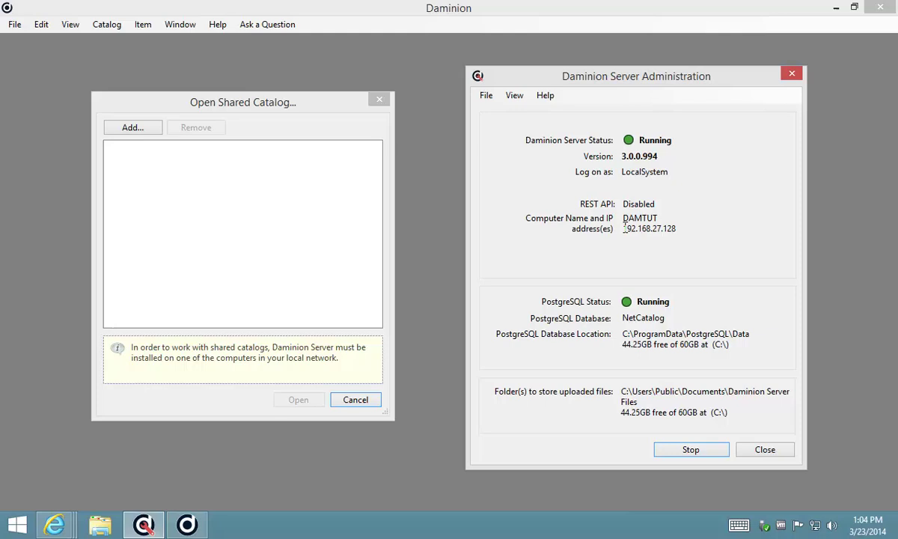
pyautogui.moveTo(621, 228); pyautogui.dragTo(676, 224)
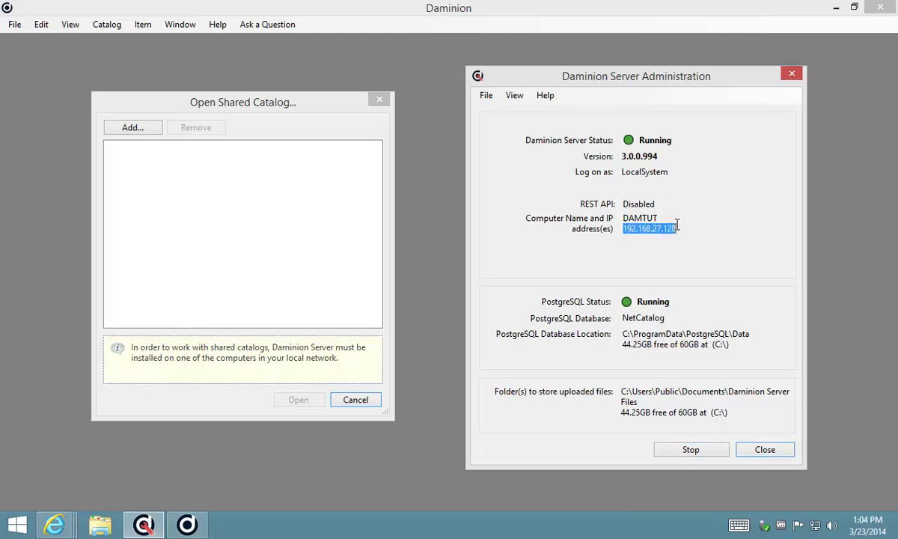
pyautogui.rightClick(665, 232)
pyautogui.click(552, 276)
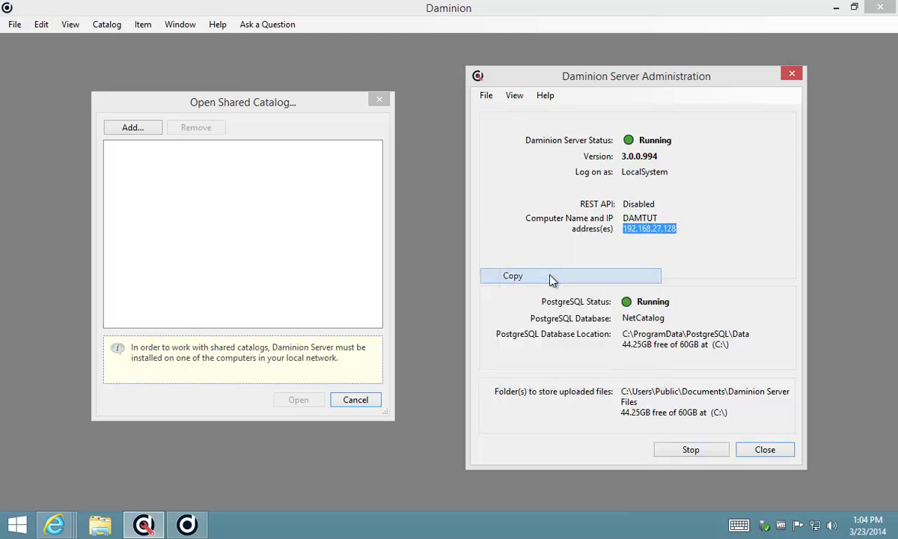
# Add server 192.168.27.128 using the pasted address and open the NetCatalog shared catalog.
pyautogui.click(239, 105)
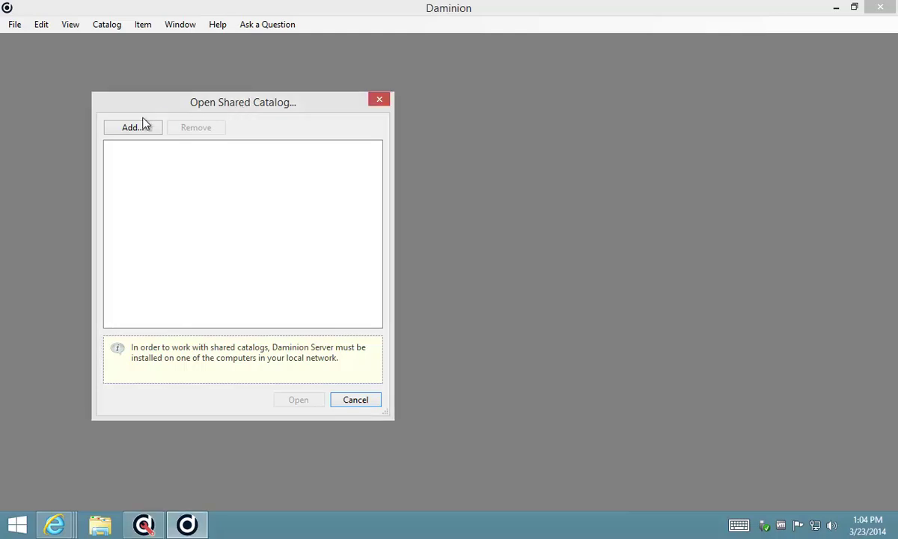
pyautogui.click(142, 129)
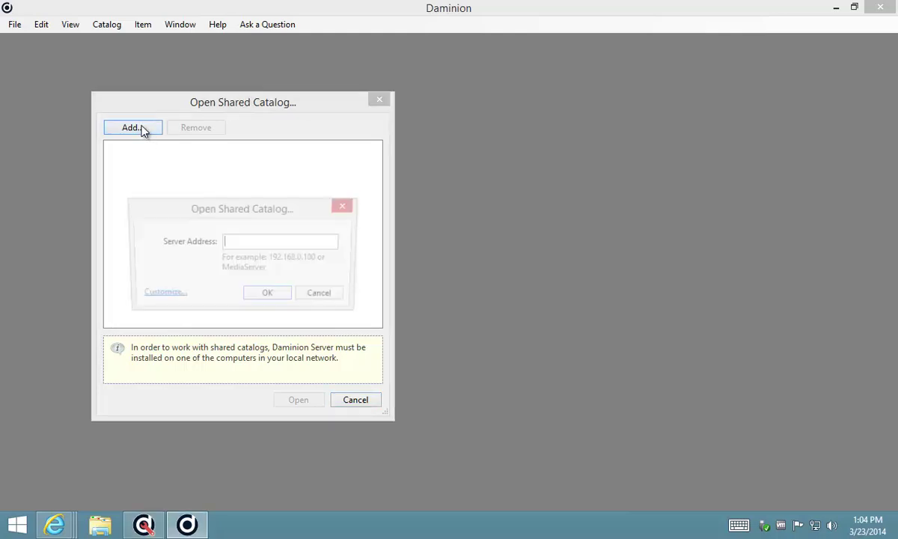
pyautogui.rightClick(241, 243)
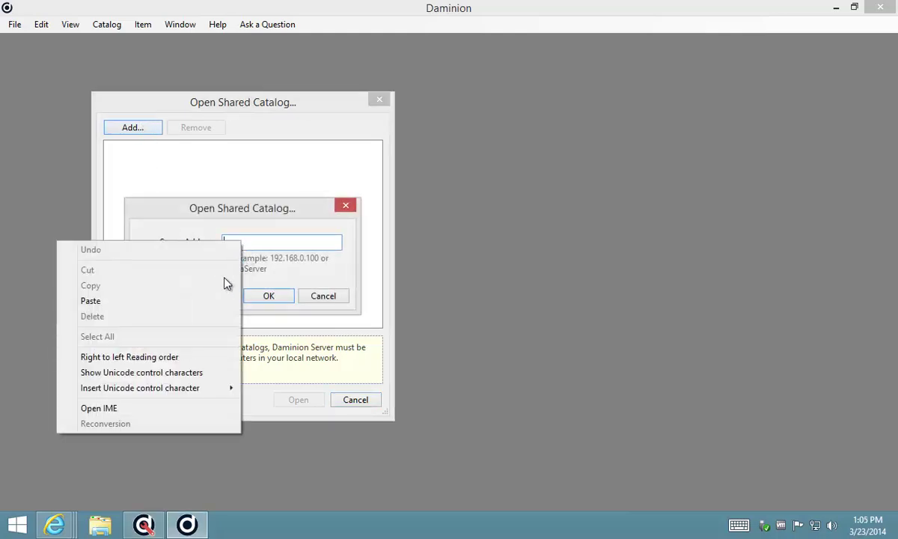
pyautogui.click(168, 300)
pyautogui.click(270, 298)
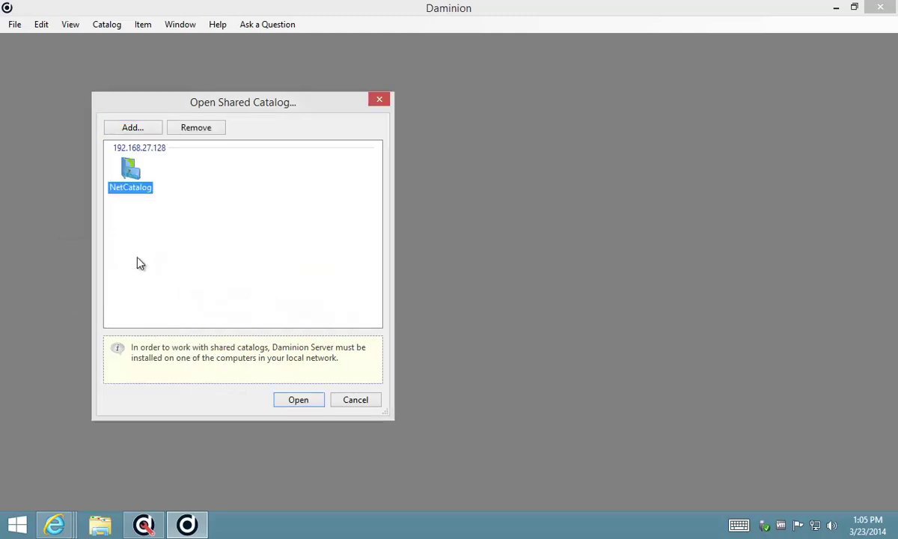
pyautogui.doubleClick(131, 174)
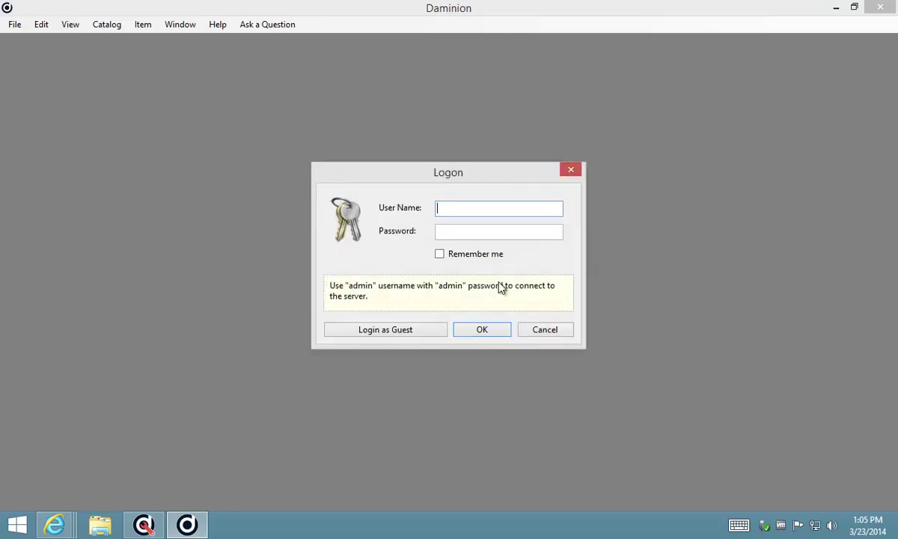
pyautogui.click(143, 525)
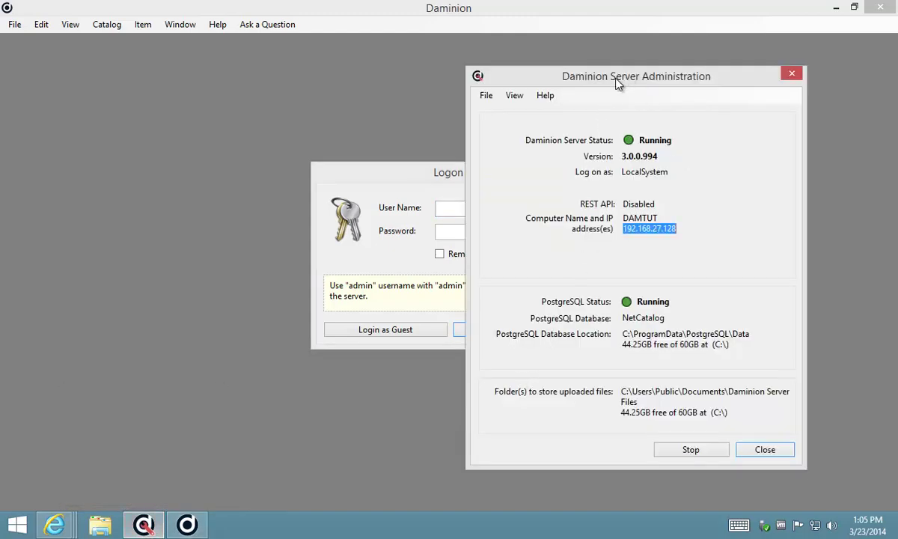
pyautogui.moveTo(577, 73); pyautogui.dragTo(591, 74)
pyautogui.click(503, 95)
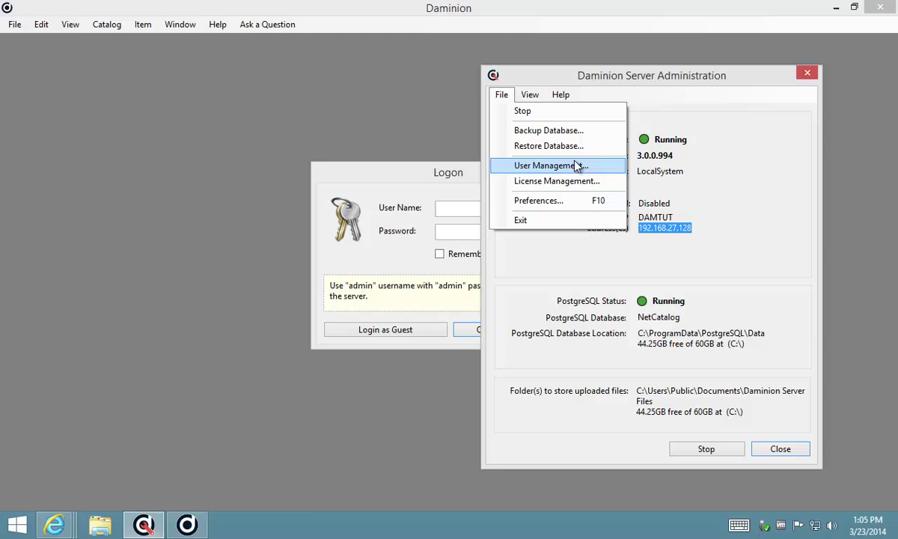
pyautogui.click(535, 165)
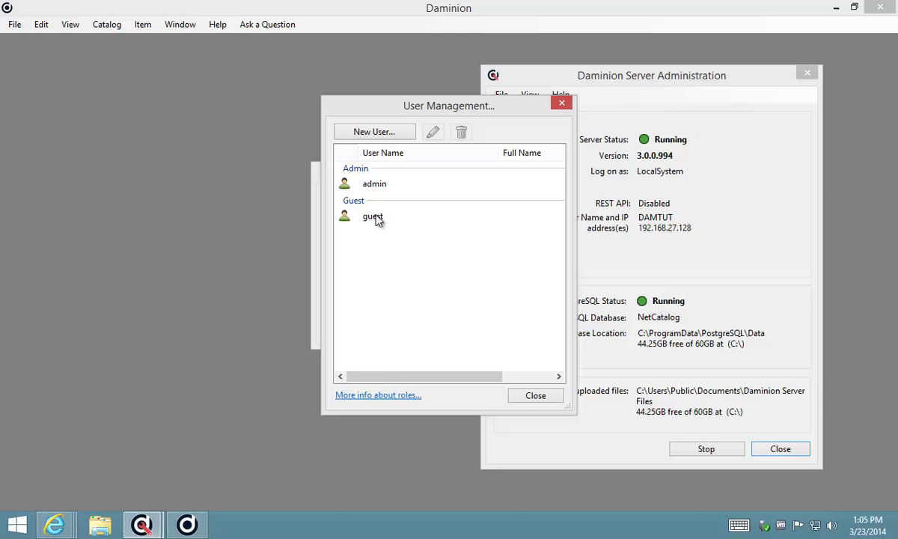
pyautogui.click(401, 222)
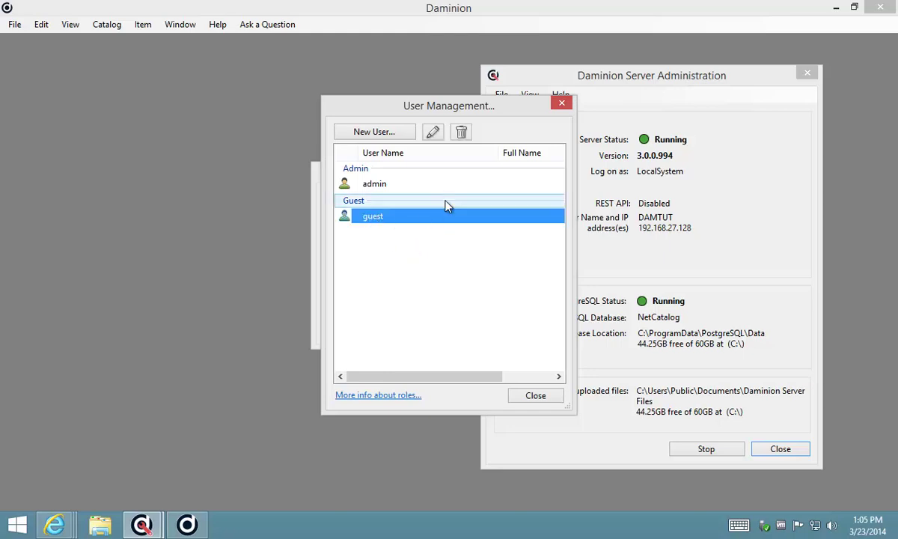
pyautogui.click(433, 132)
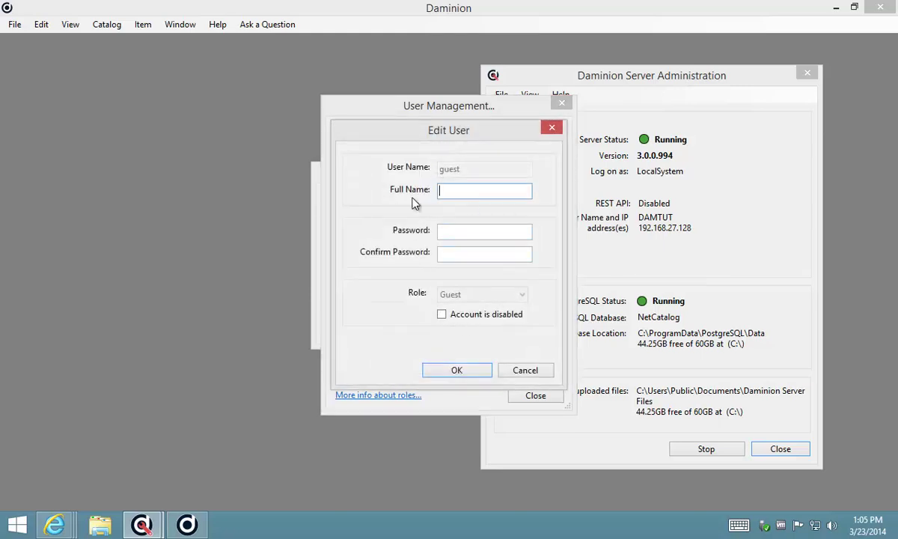
pyautogui.click(520, 371)
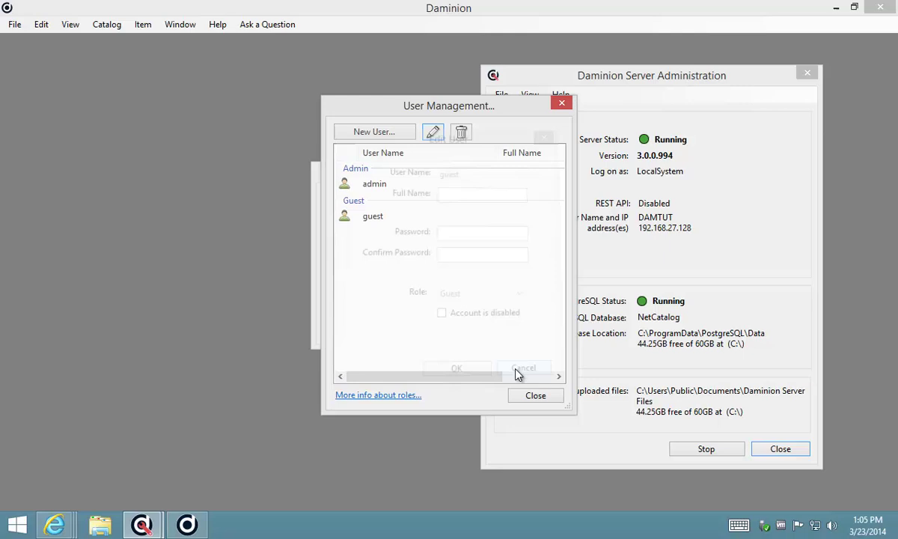
pyautogui.click(532, 397)
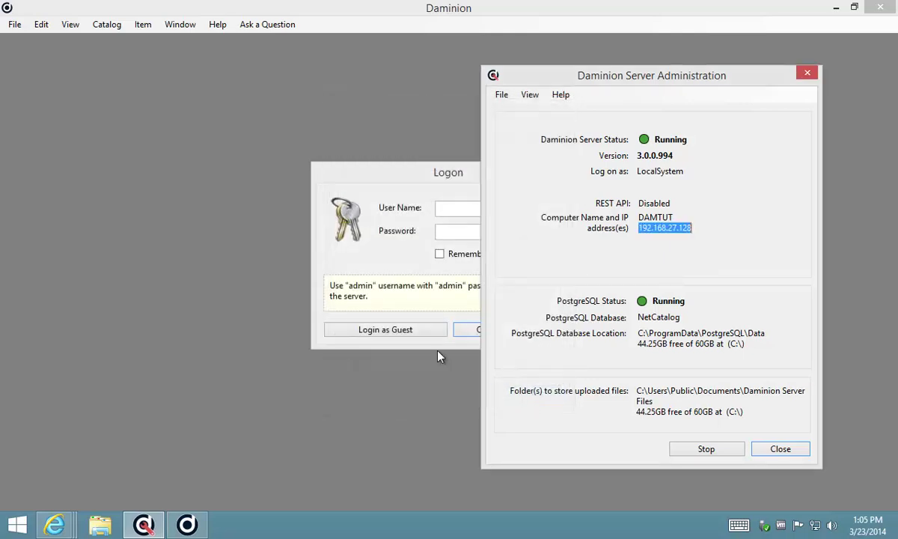
# Log in as admin with the account password and close the empty Tray panel.
pyautogui.click(432, 188)
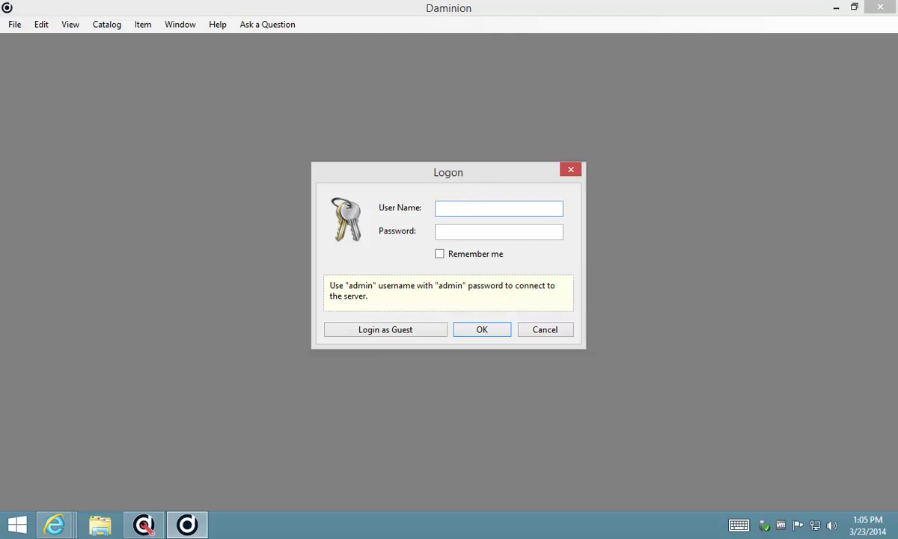
pyautogui.write('admin')
pyautogui.press('Tab')
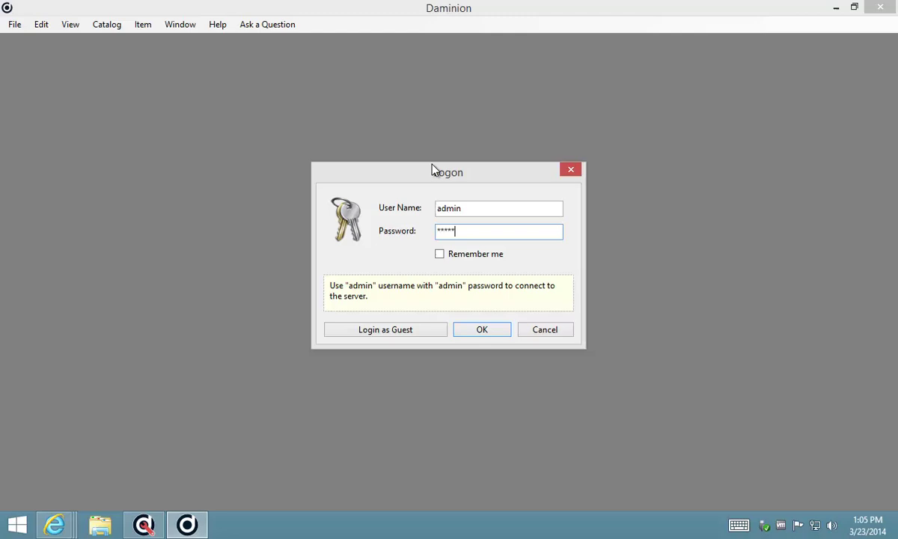
pyautogui.click(472, 328)
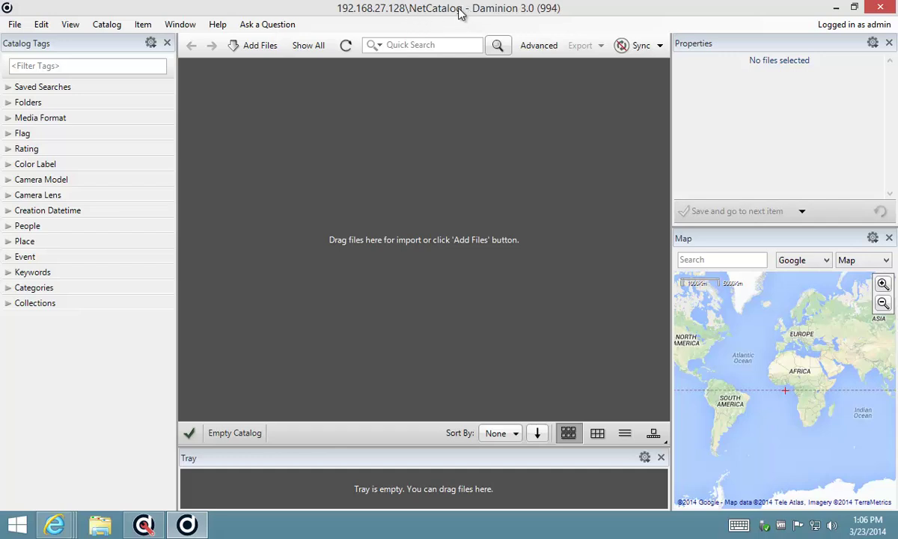
pyautogui.click(660, 457)
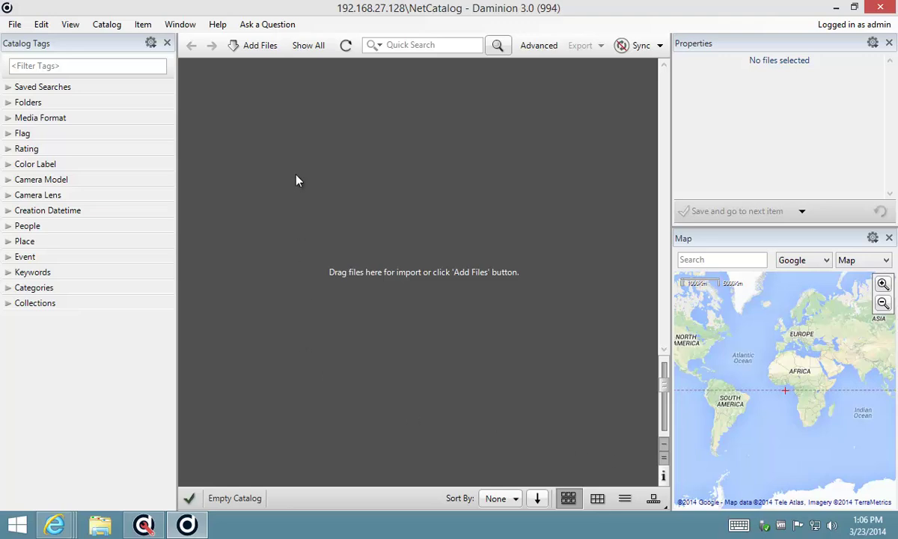